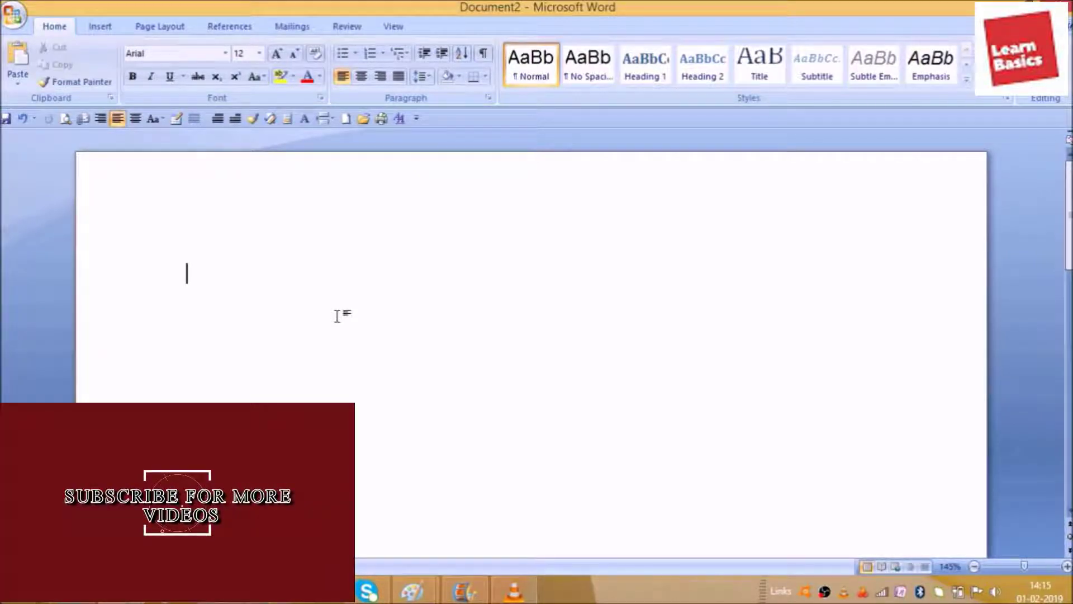
# Step: Enable Show Developer tab in the Ribbon in Word Options and display the Developer tab
pyautogui.click(11, 16)
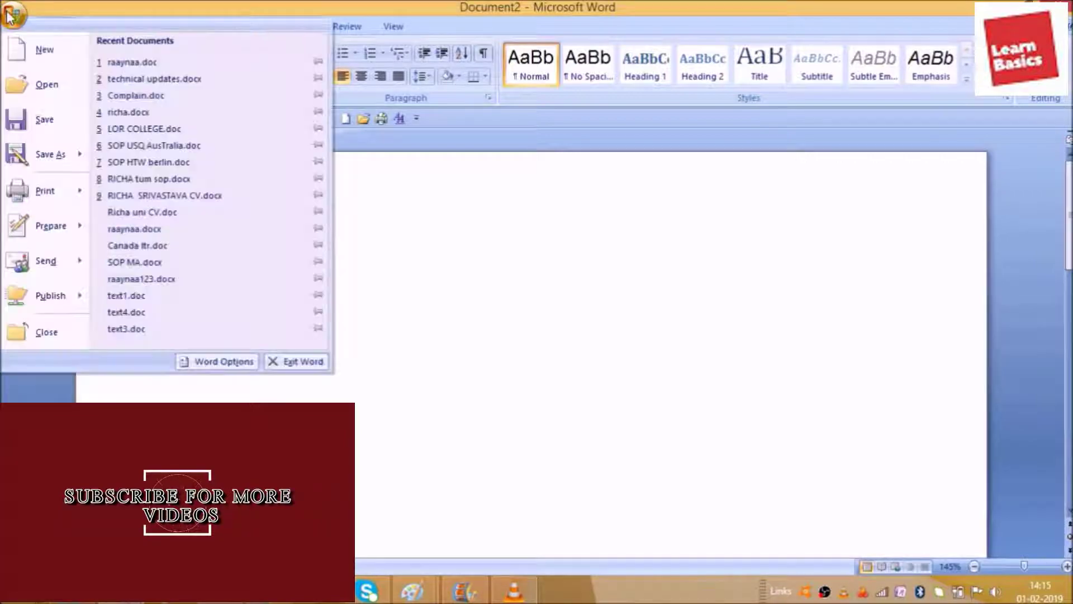
pyautogui.click(249, 367)
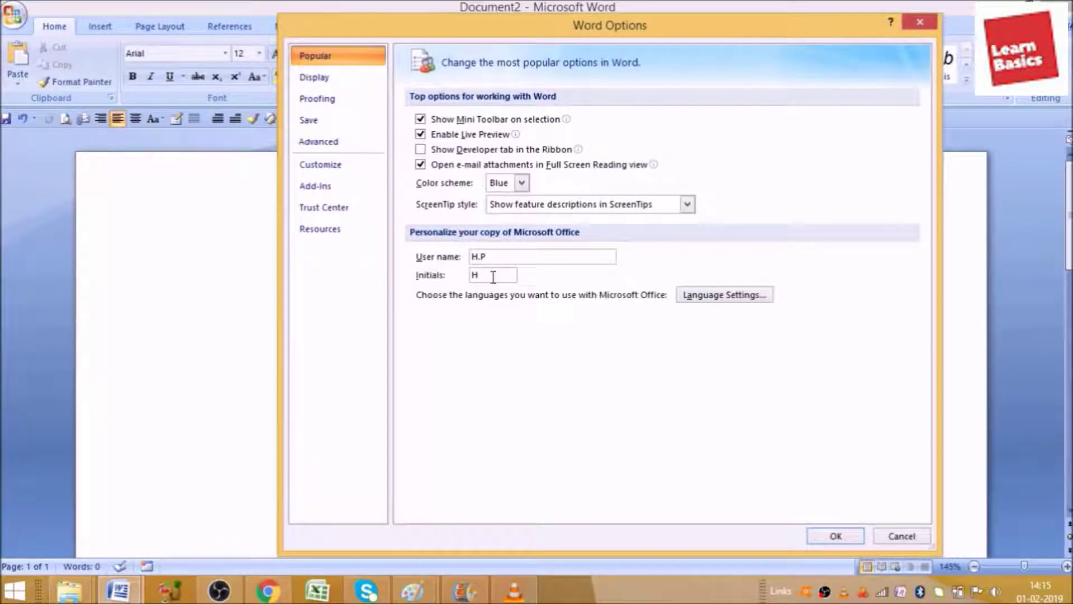
pyautogui.click(420, 150)
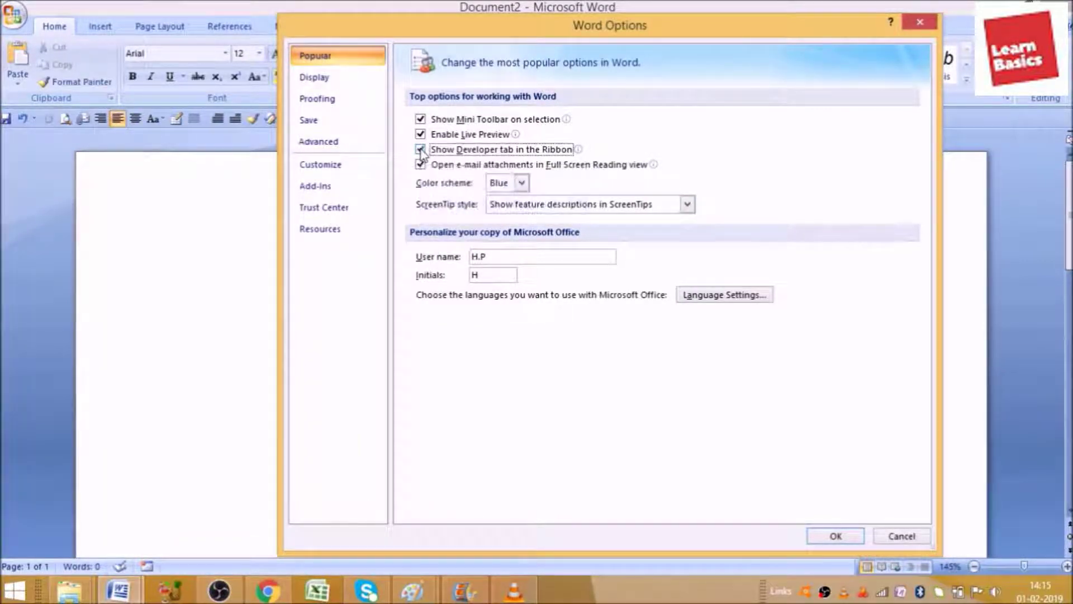
pyautogui.click(837, 536)
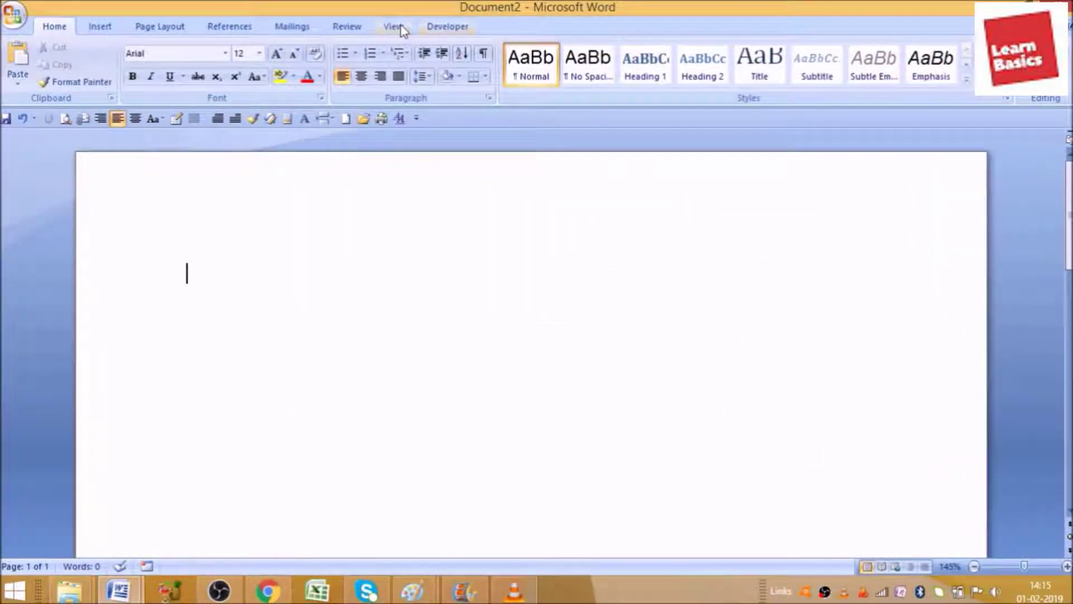
pyautogui.click(445, 29)
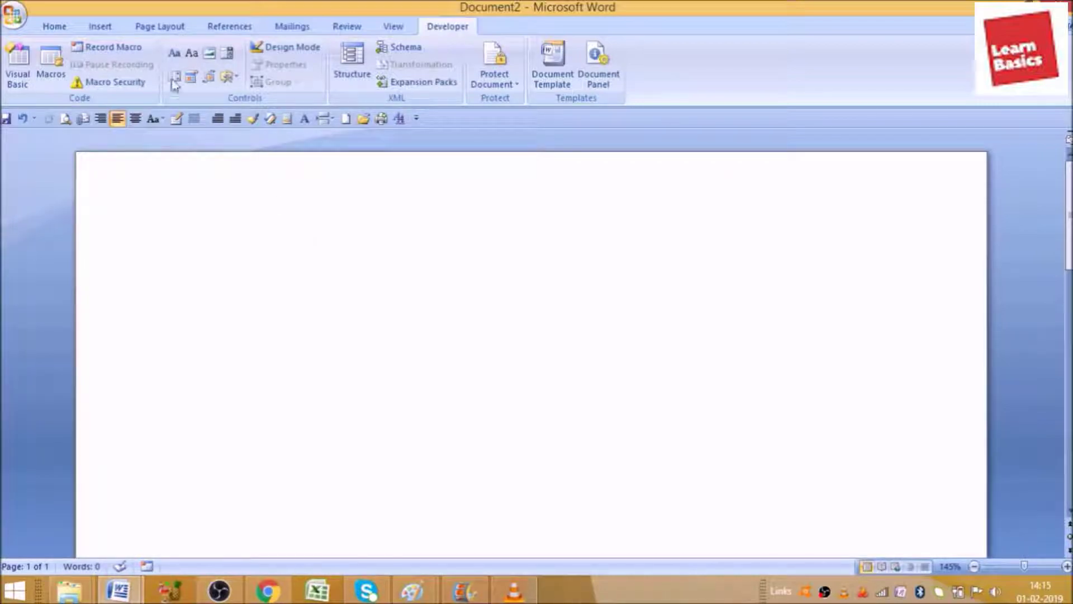
# Step: Start recording Macro1 with the keyboard shortcut Ctrl+Num 1 assigned
pyautogui.click(96, 48)
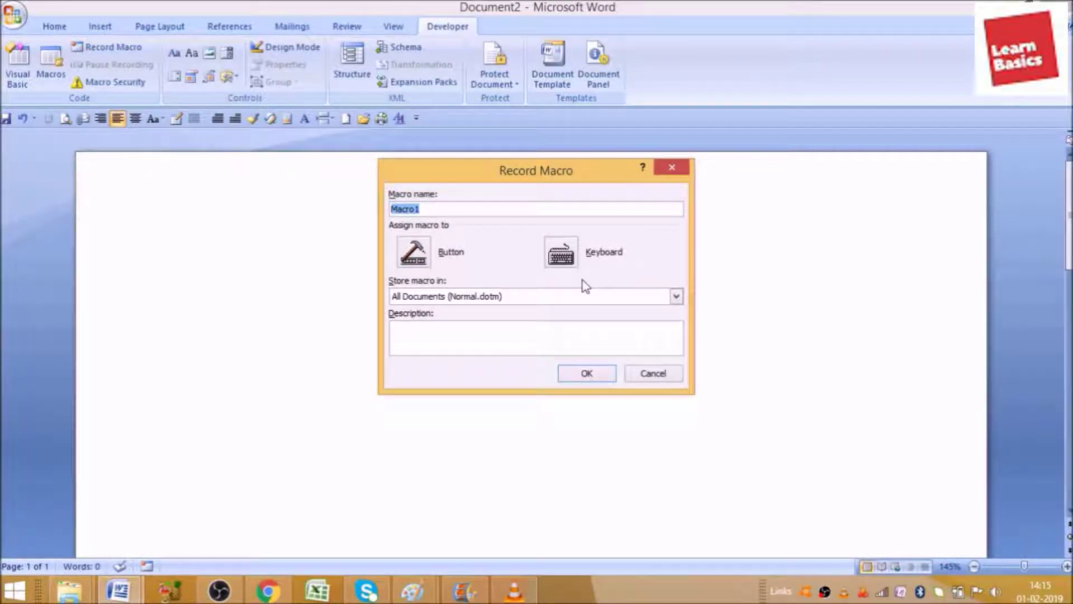
pyautogui.click(574, 255)
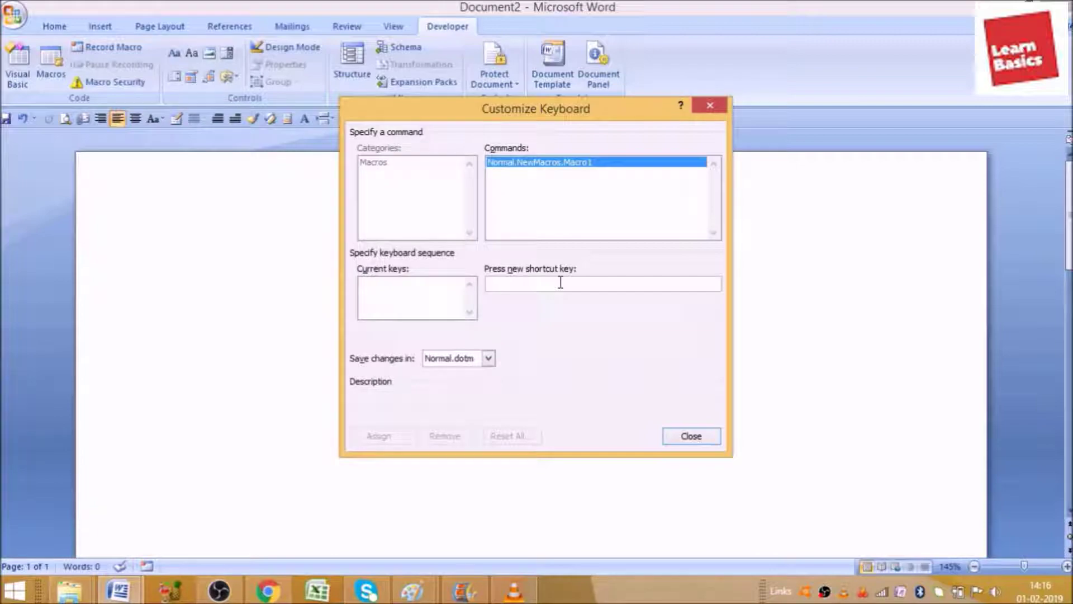
pyautogui.press('ctrl+KP_1')
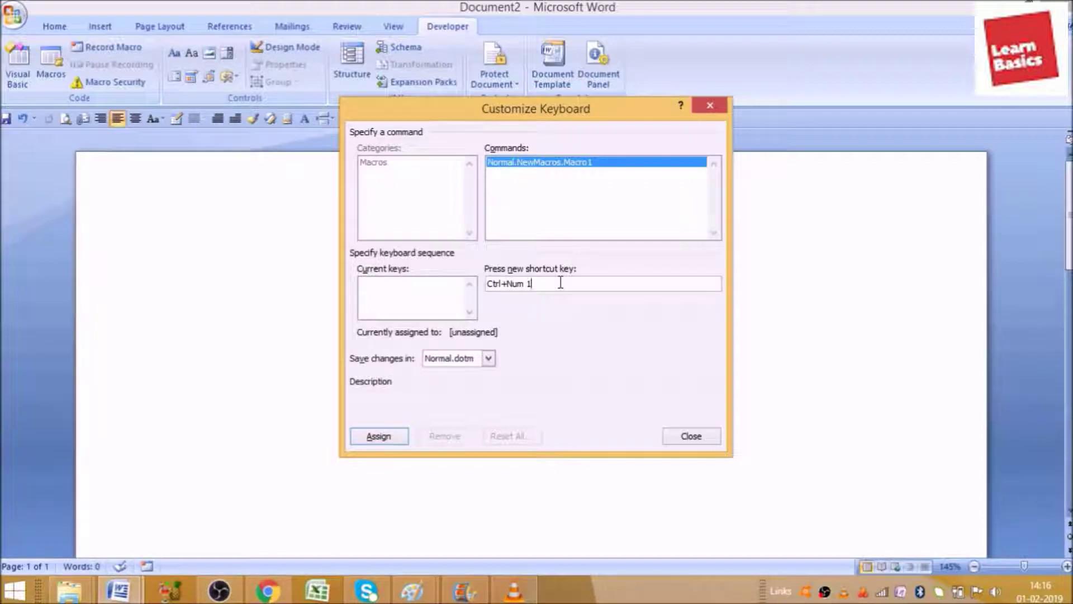
pyautogui.click(376, 440)
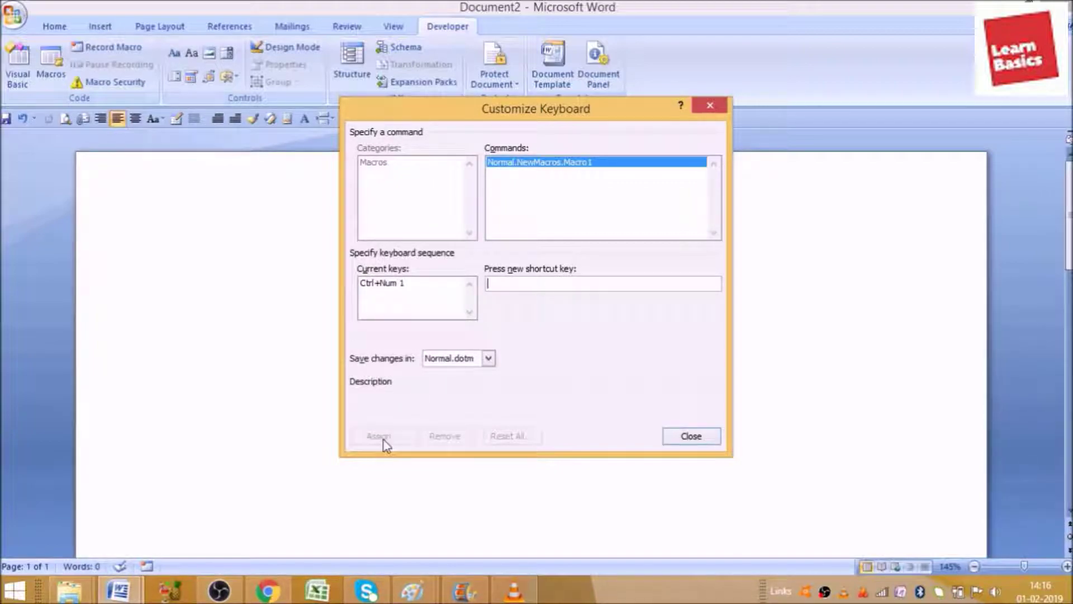
pyautogui.click(691, 437)
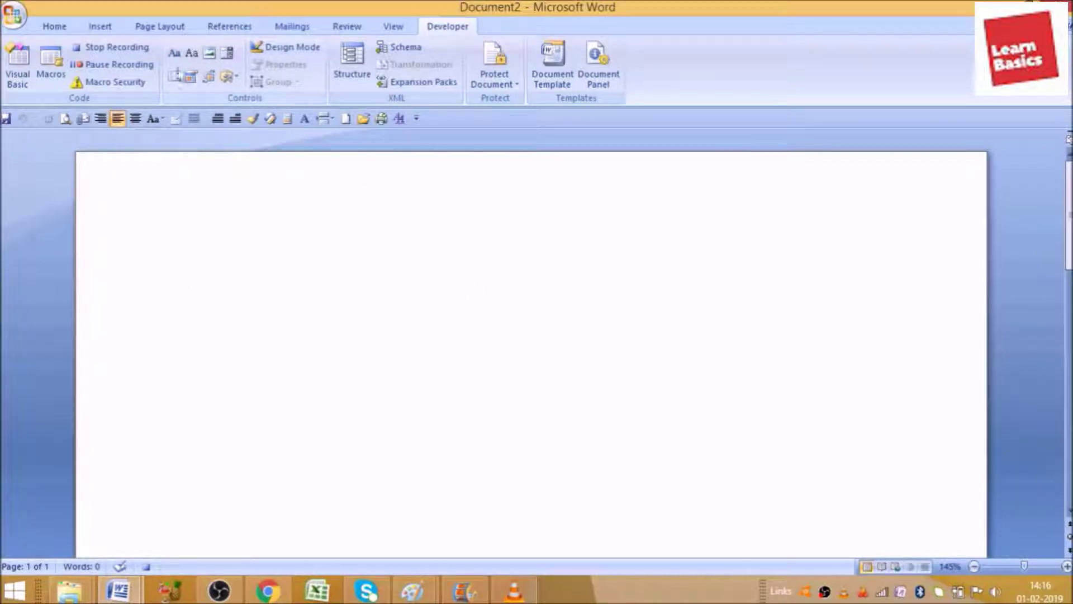
# Step: Record a switch to the Chandini font at size 16, then stop recording Macro1
pyautogui.click(54, 29)
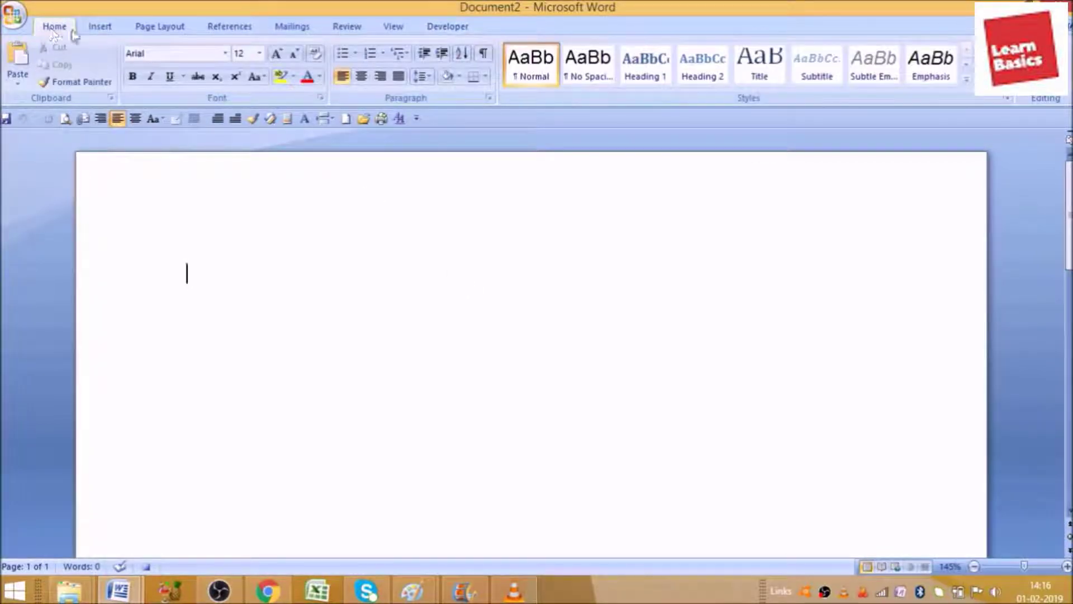
pyautogui.click(153, 54)
pyautogui.write('C')
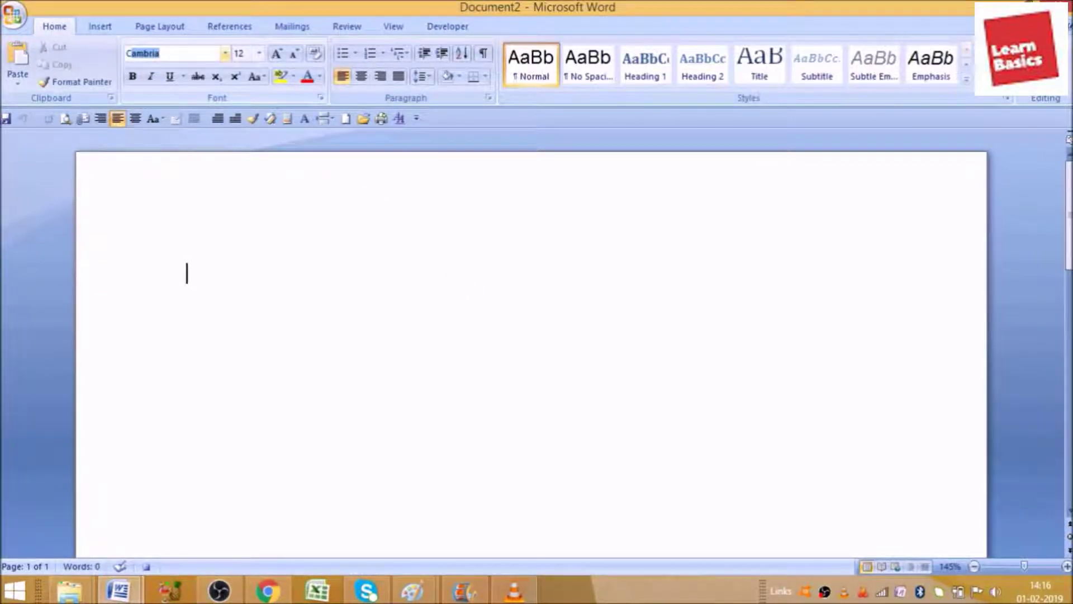
pyautogui.write('handini')
pyautogui.click(258, 53)
pyautogui.click(272, 99)
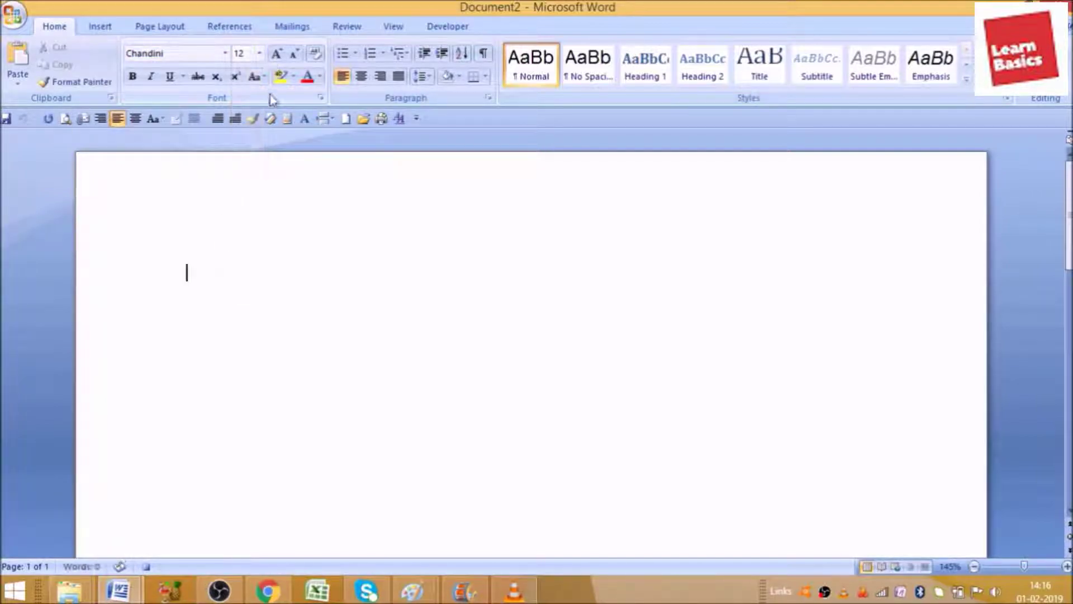
pyautogui.click(260, 54)
pyautogui.click(252, 152)
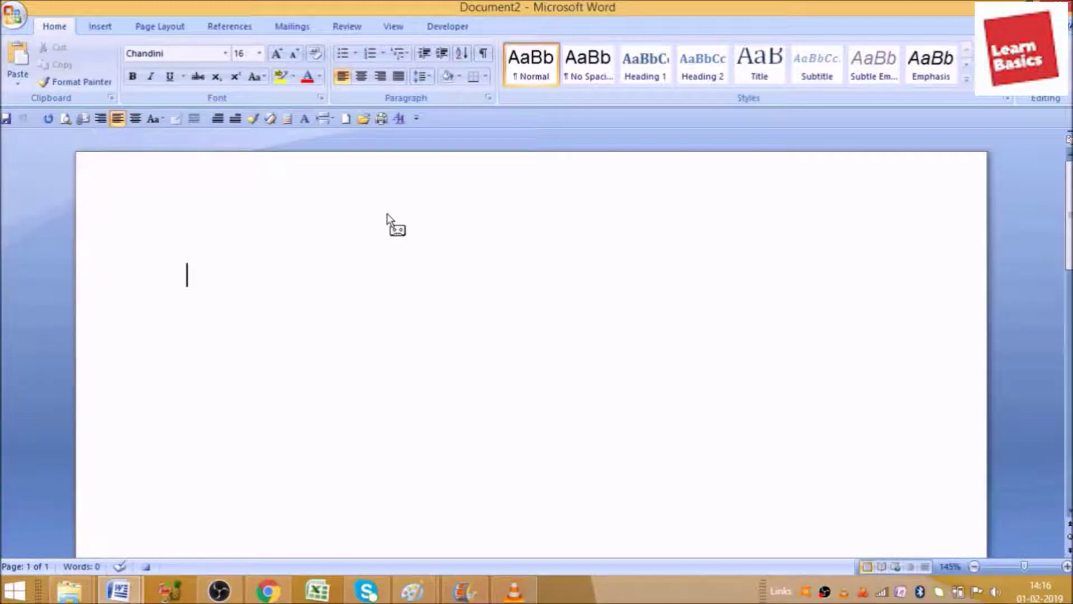
pyautogui.click(443, 28)
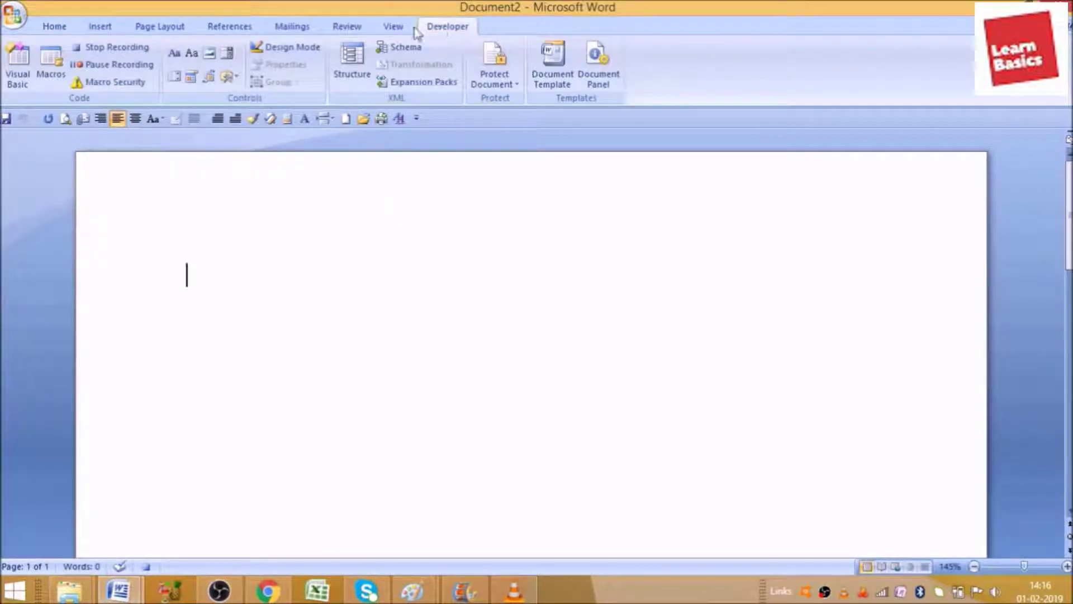
pyautogui.click(112, 48)
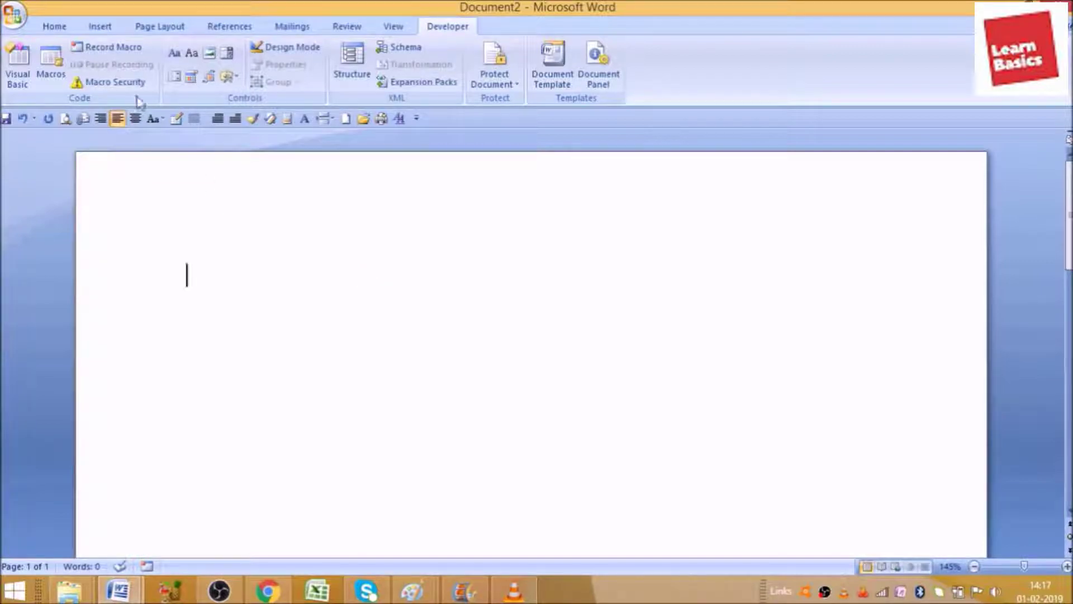
# Step: Start recording Macro2 with the keyboard shortcut Ctrl+Num 2 assigned
pyautogui.click(114, 50)
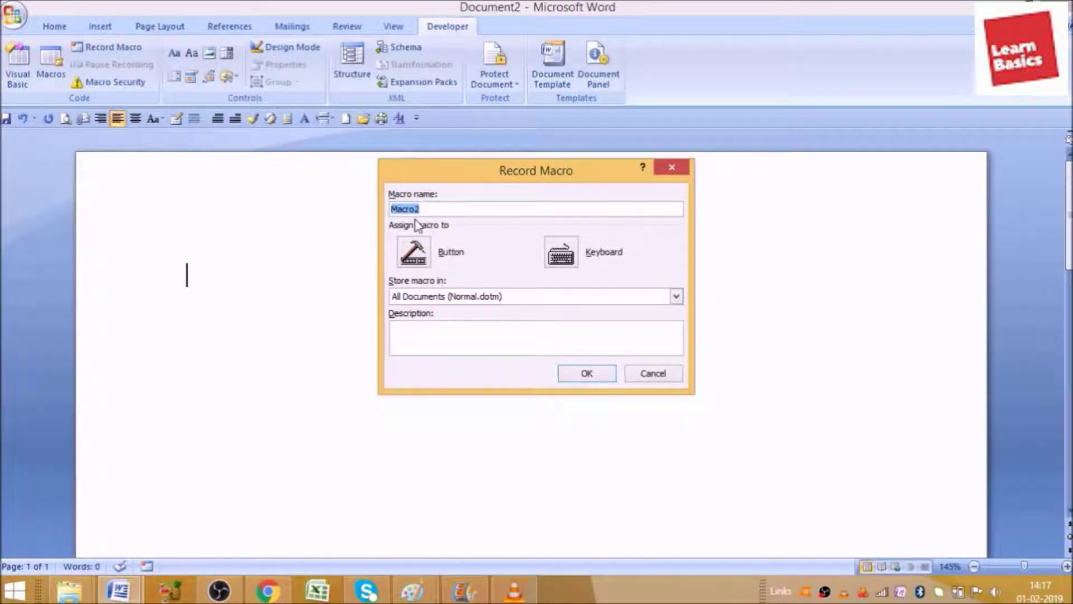
pyautogui.click(564, 253)
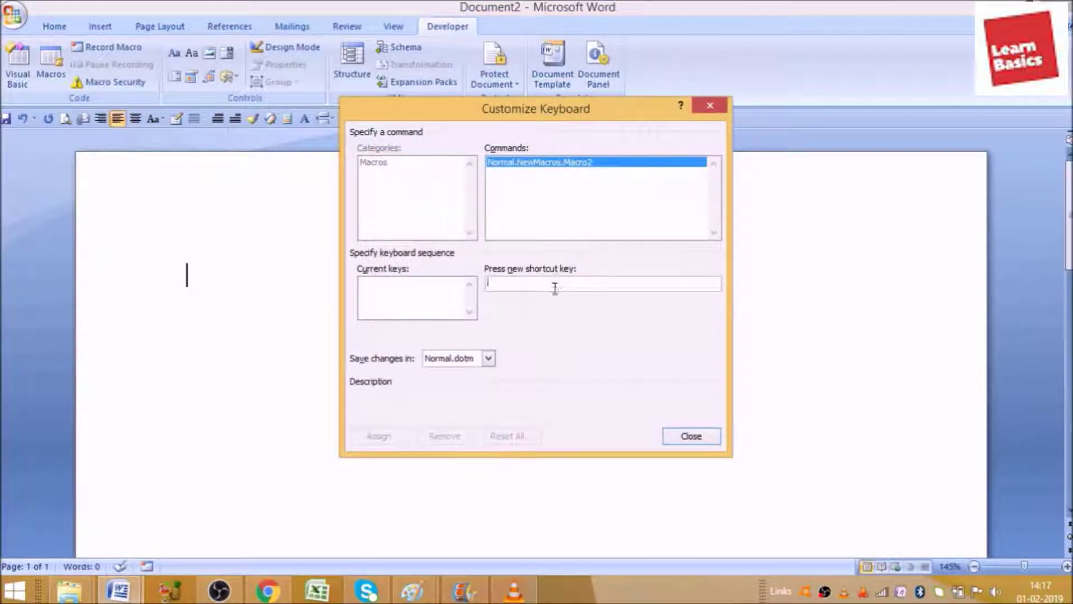
pyautogui.press('ctrl+KP_2')
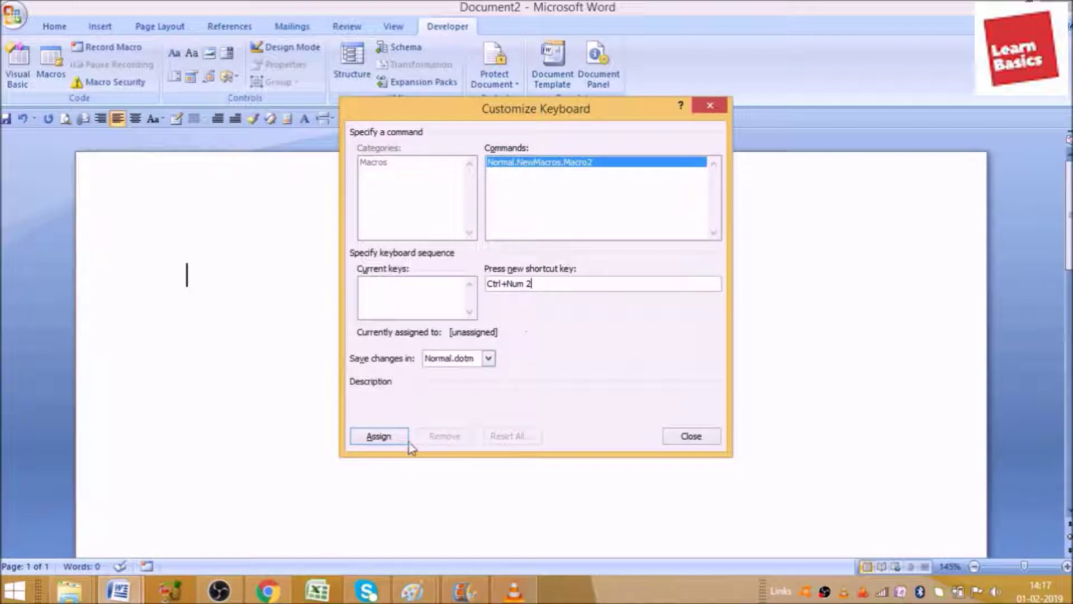
pyautogui.click(379, 436)
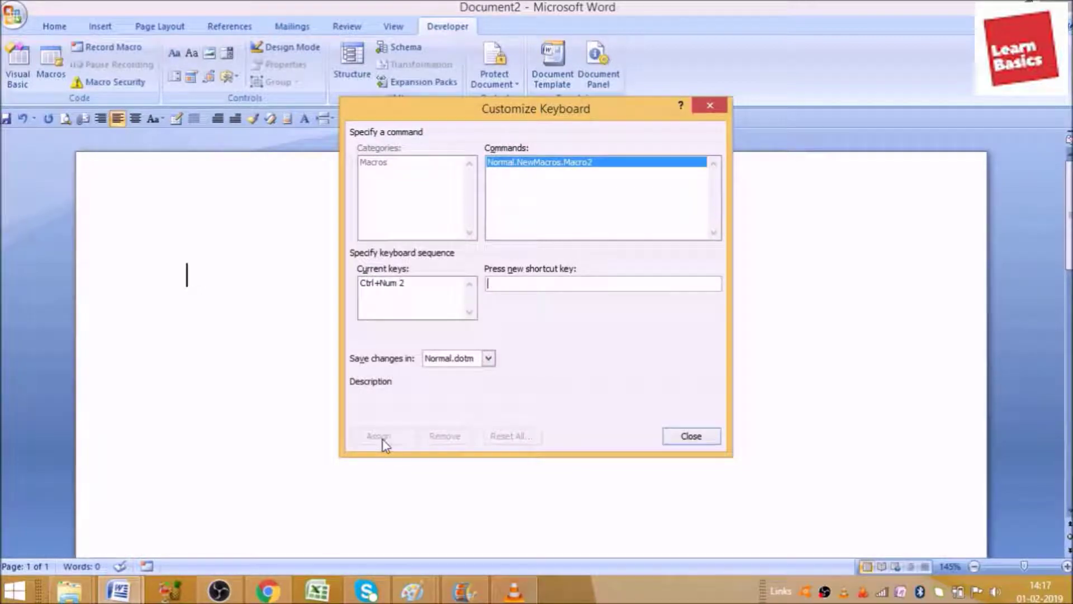
pyautogui.click(692, 436)
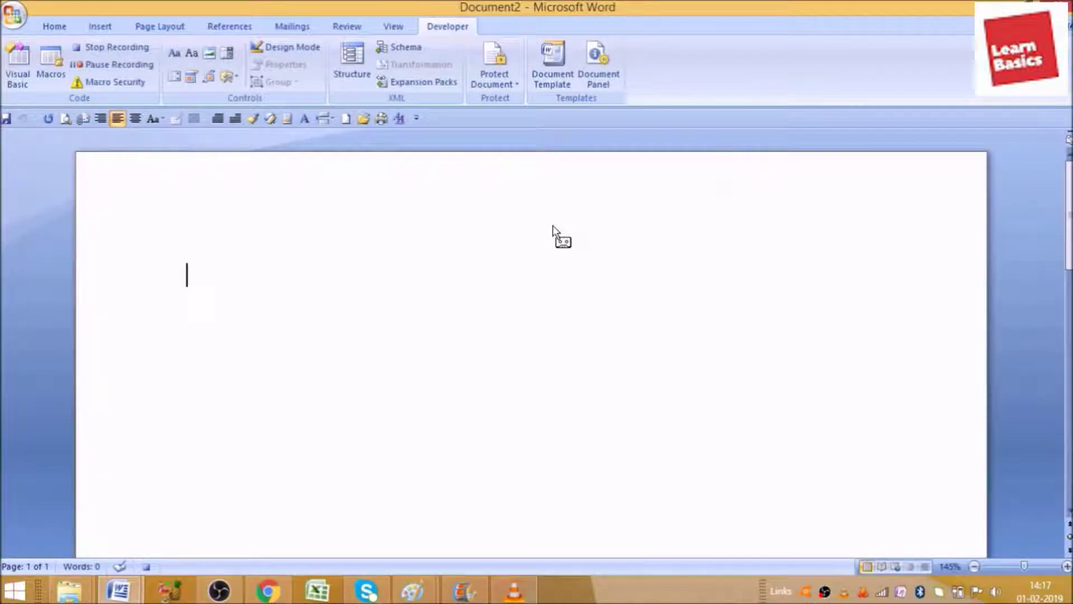
# Step: Record a switch to the Arial font at size 12, then stop recording Macro2
pyautogui.click(59, 26)
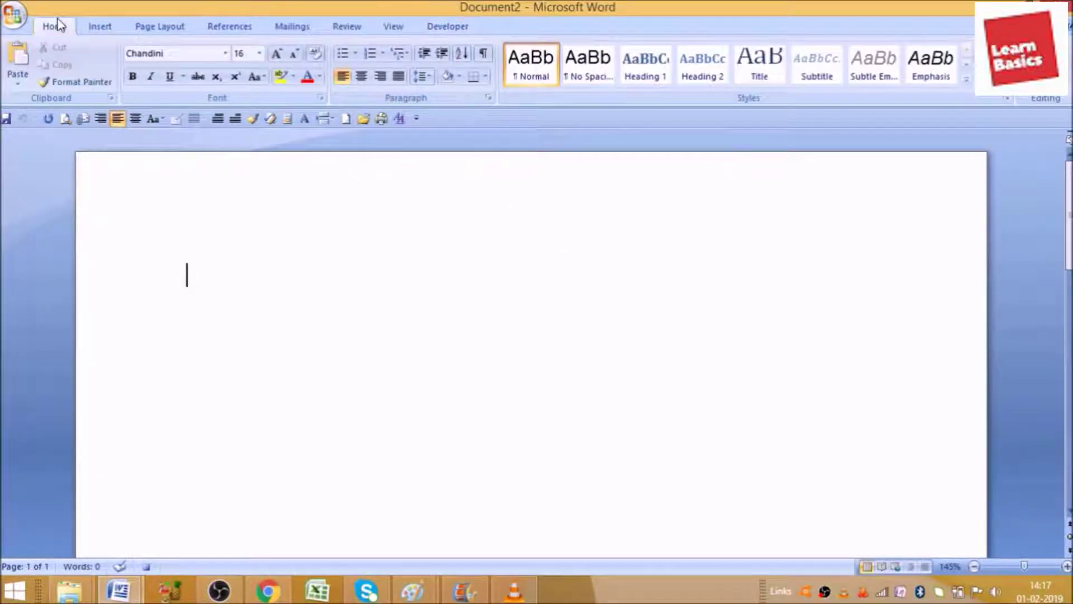
pyautogui.click(144, 54)
pyautogui.write('A')
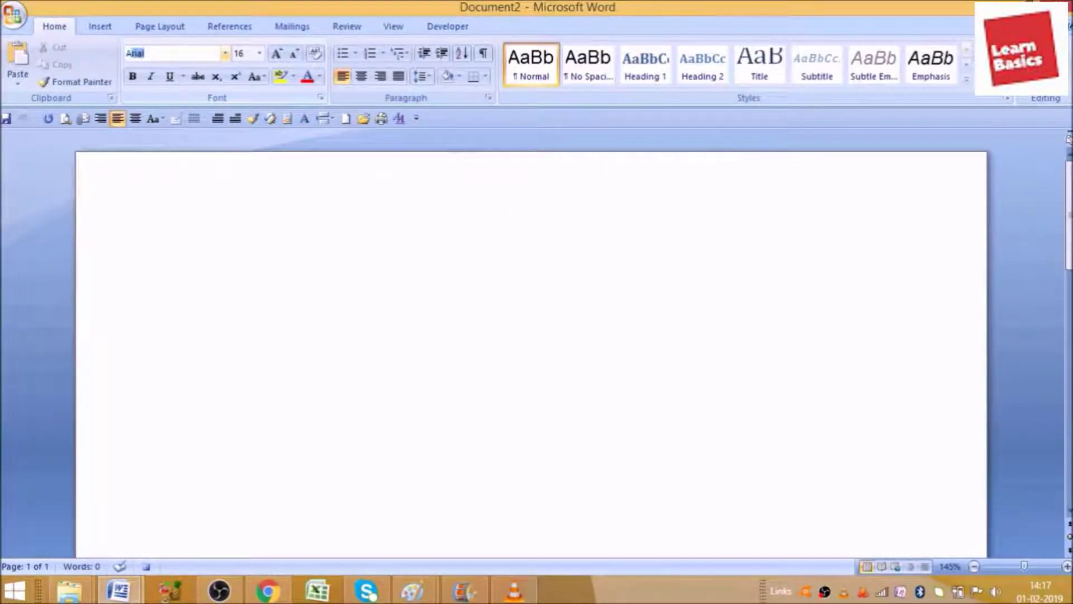
pyautogui.write('r')
pyautogui.click(260, 53)
pyautogui.click(259, 53)
pyautogui.click(260, 54)
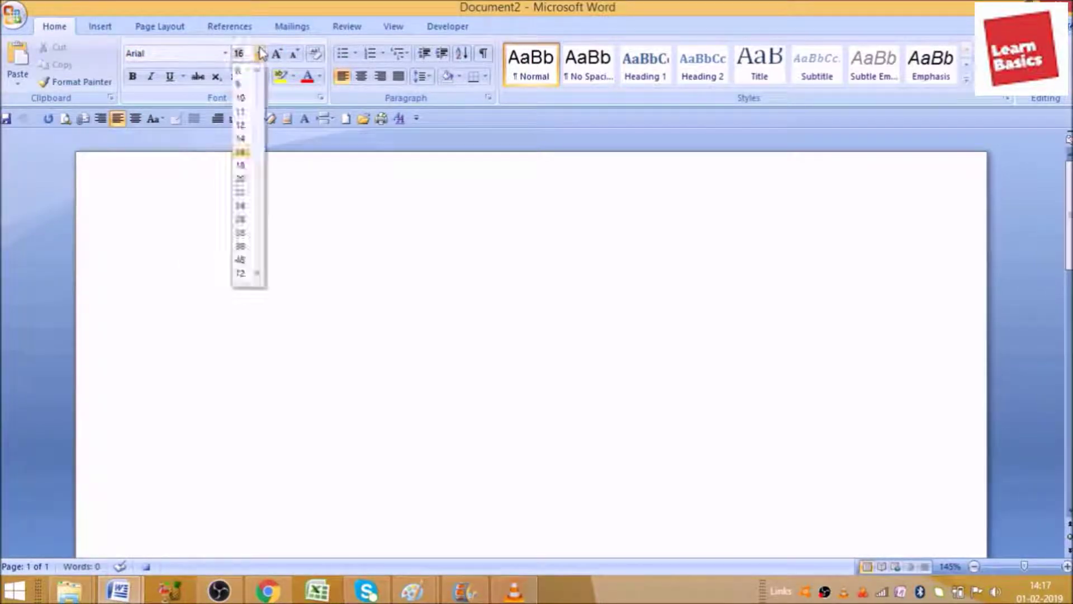
pyautogui.click(241, 125)
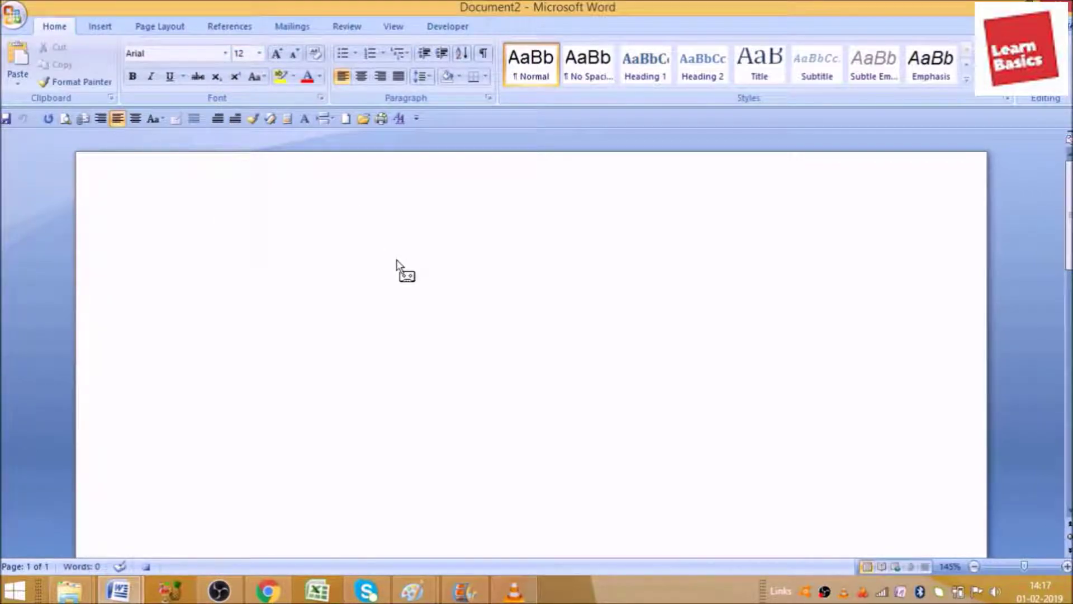
pyautogui.click(449, 26)
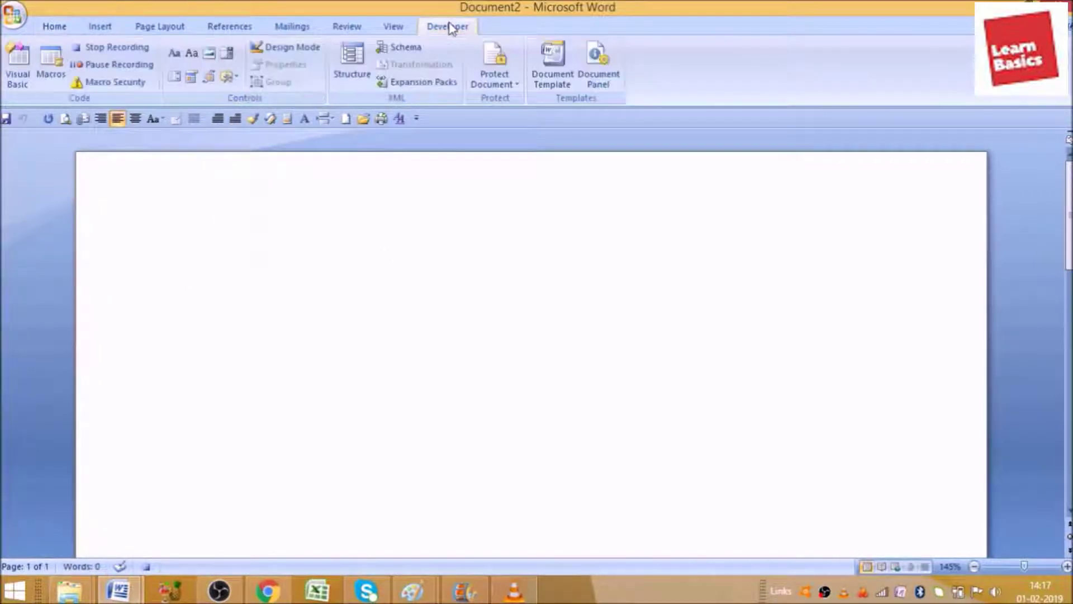
pyautogui.click(129, 54)
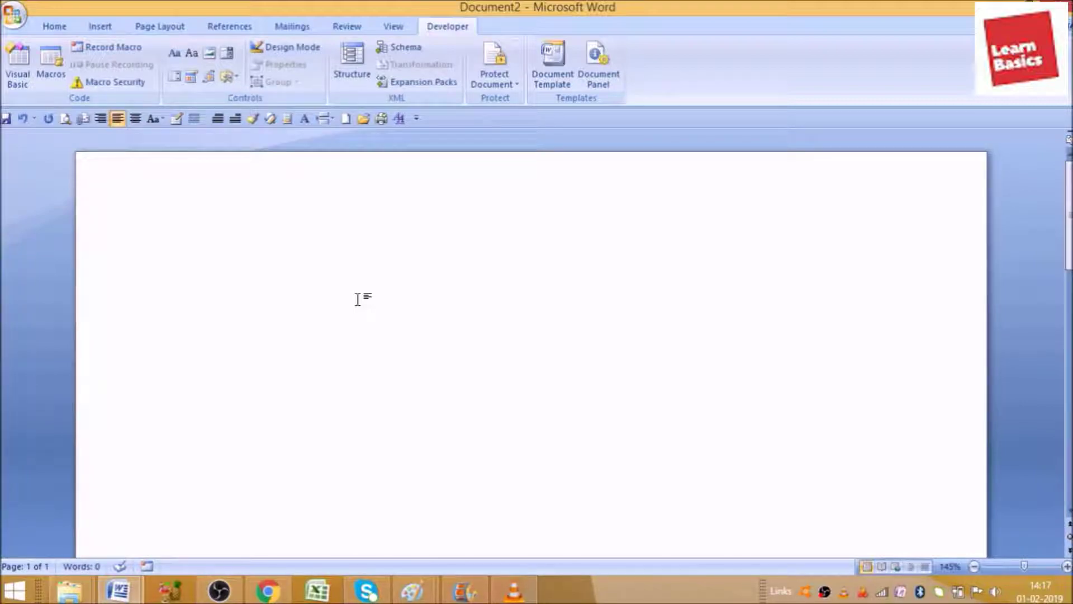
# Step: Type a line alternating Hindi Devanagari text and English letters, switching fonts with the macro shortcuts
pyautogui.write('र')
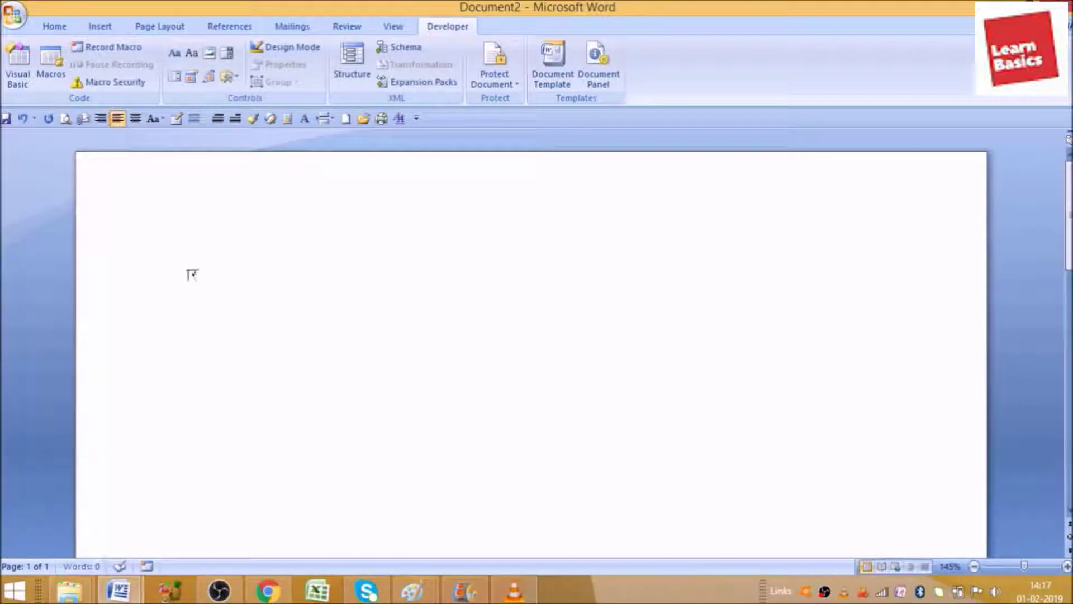
pyautogui.write('हीरहरीहीरहिकदबदबअउबदइबदअ')
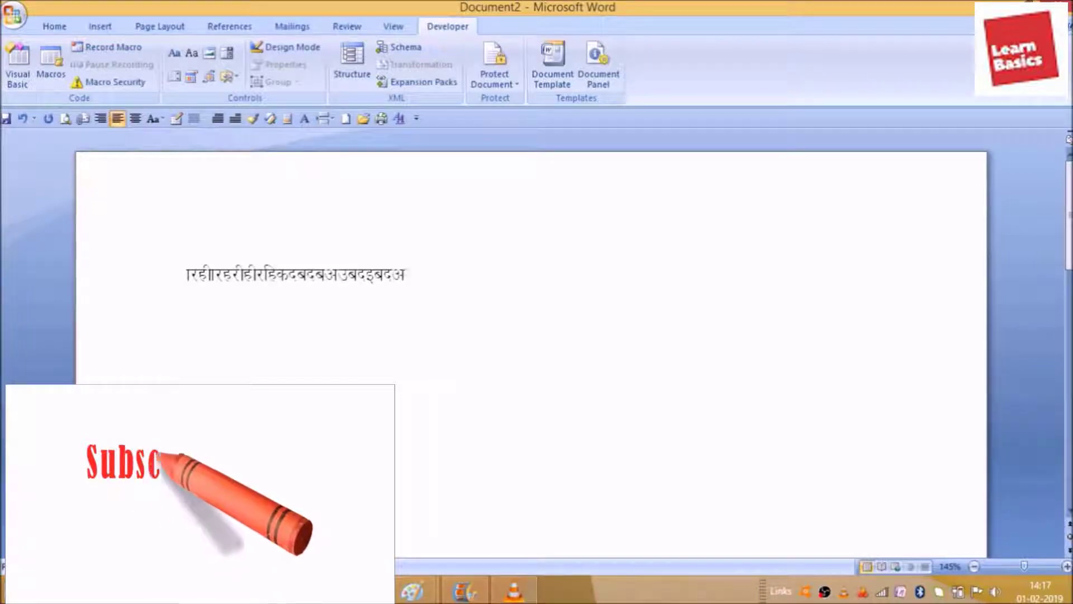
pyautogui.write('ब')
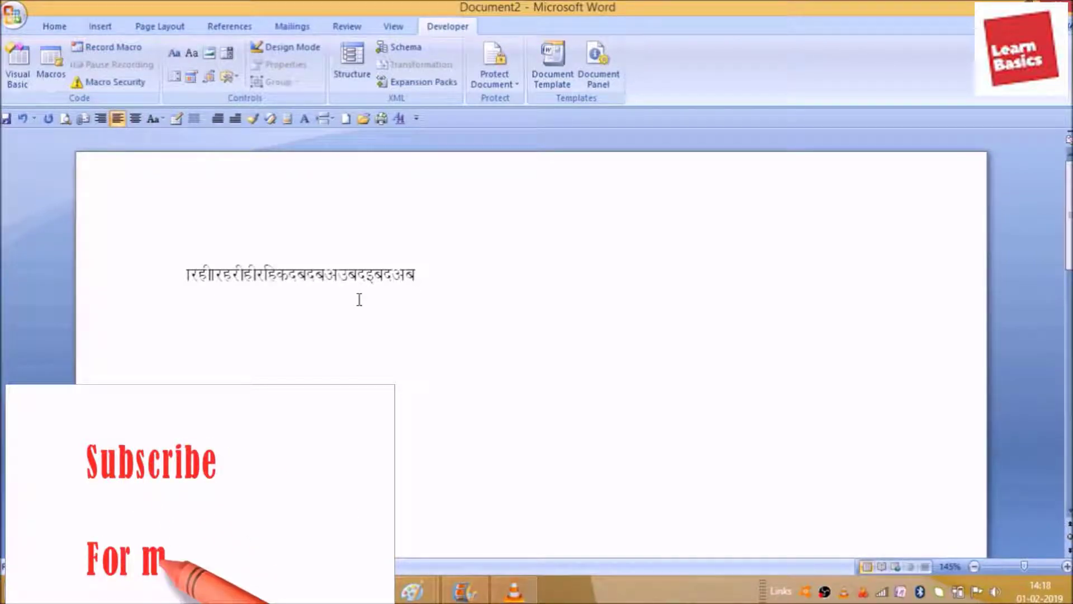
pyautogui.write('gjhfhgfghfhgfghfg')
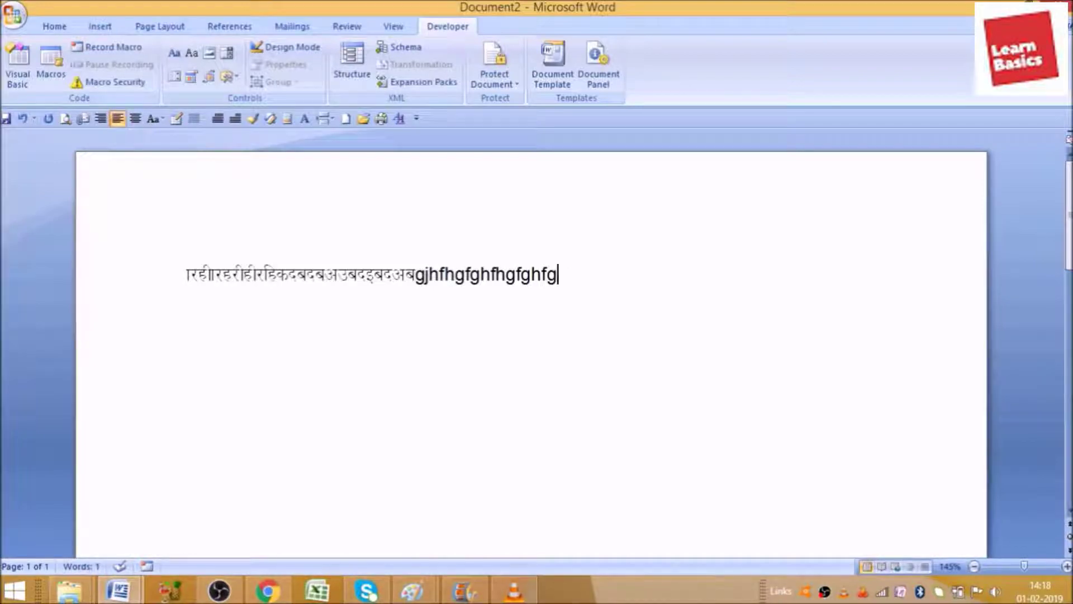
pyautogui.write('हिहिअउदइअउदइए')
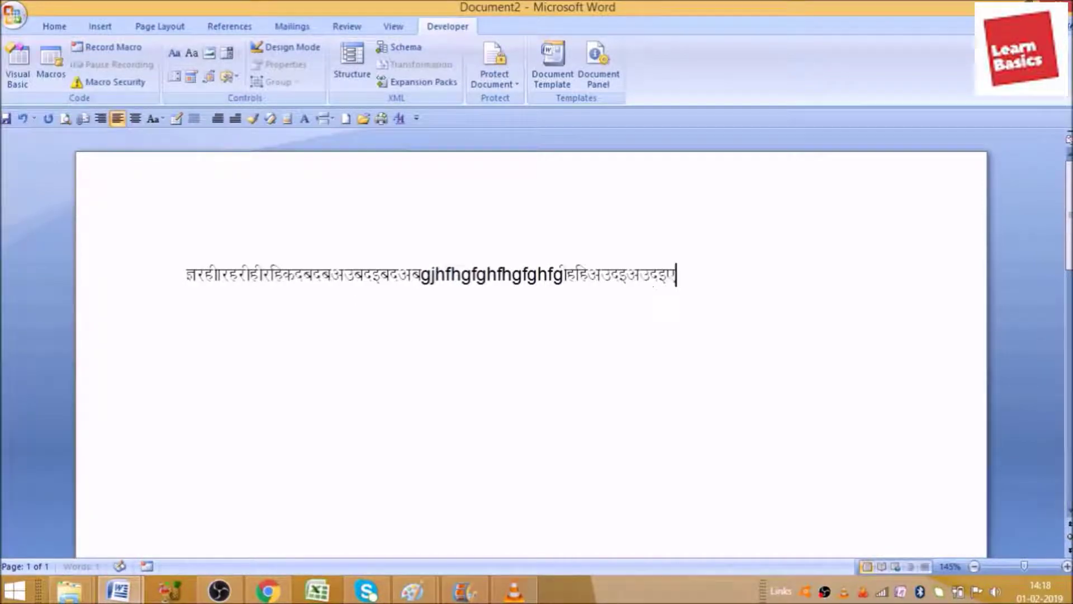
pyautogui.write('पस')
pyautogui.write('mhvncbcbvcbvc')
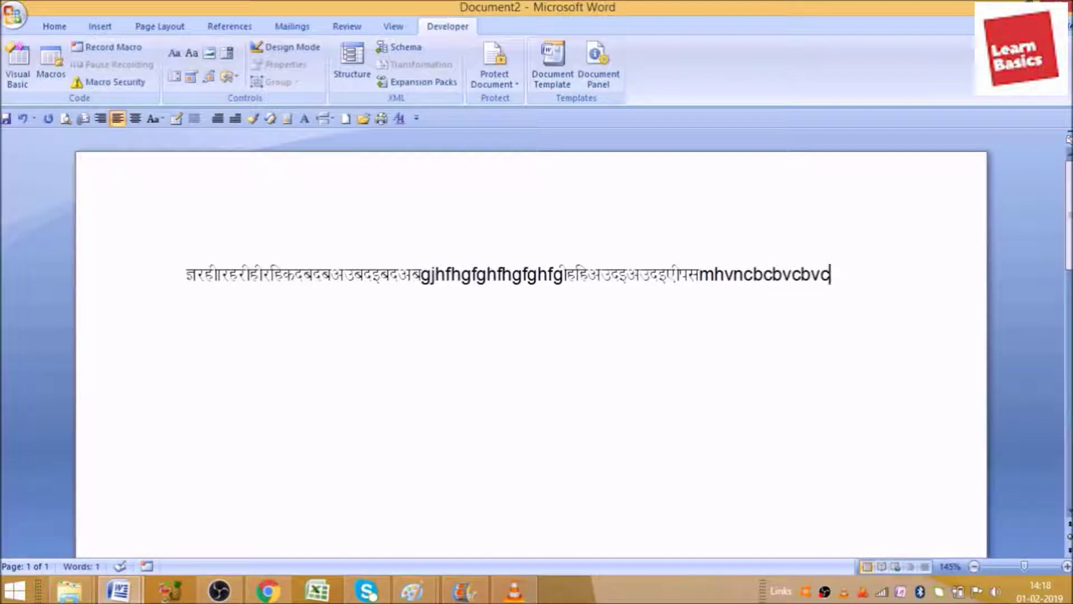
# Step: Delete Macro2 from the Macros list
pyautogui.click(50, 79)
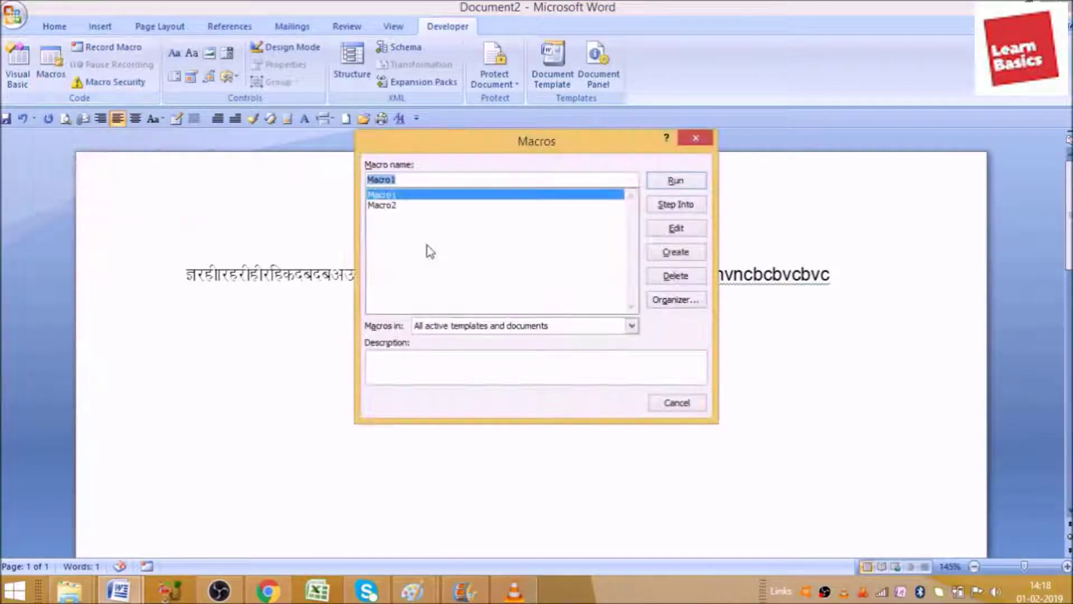
pyautogui.click(395, 208)
pyautogui.press('Up')
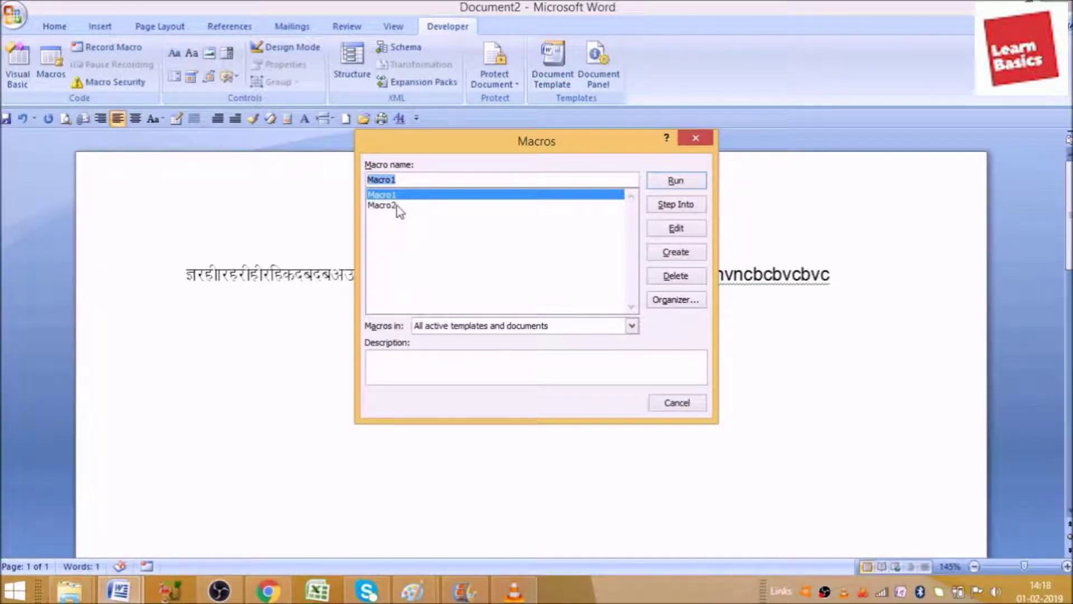
pyautogui.click(396, 207)
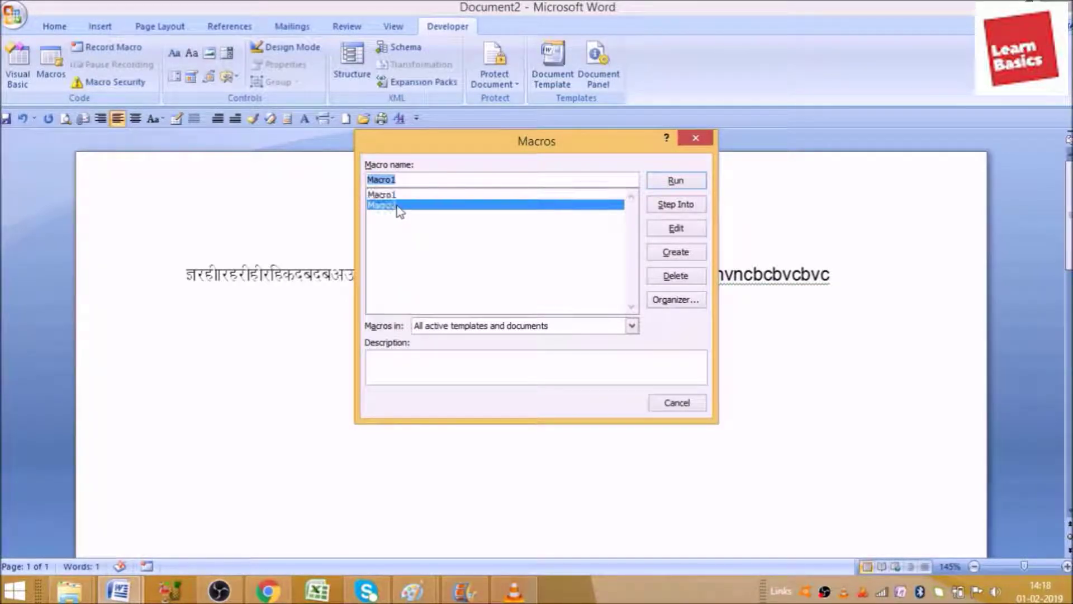
pyautogui.click(681, 280)
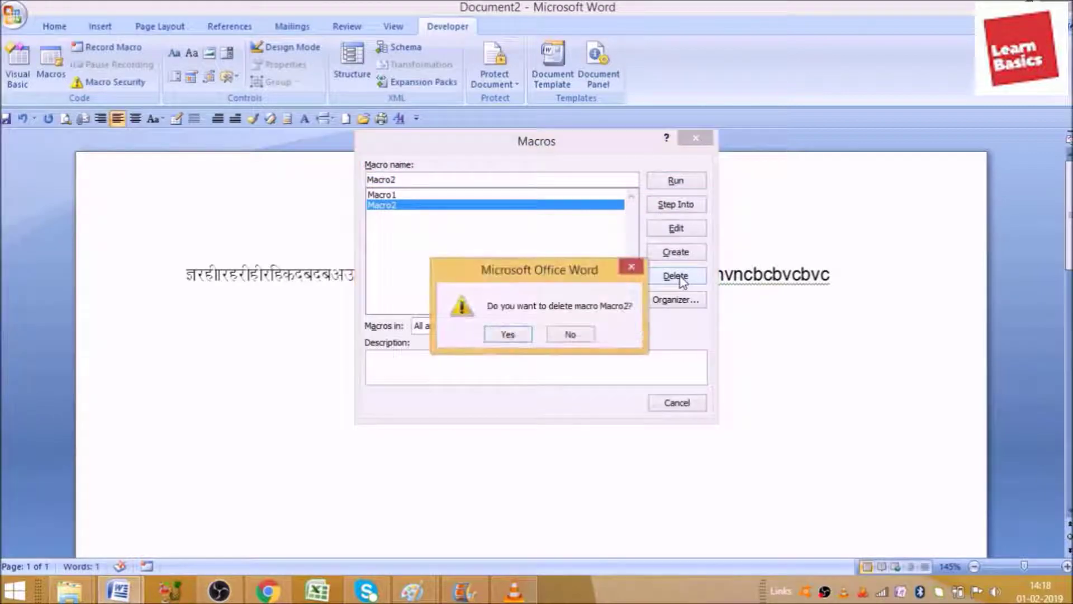
pyautogui.click(510, 335)
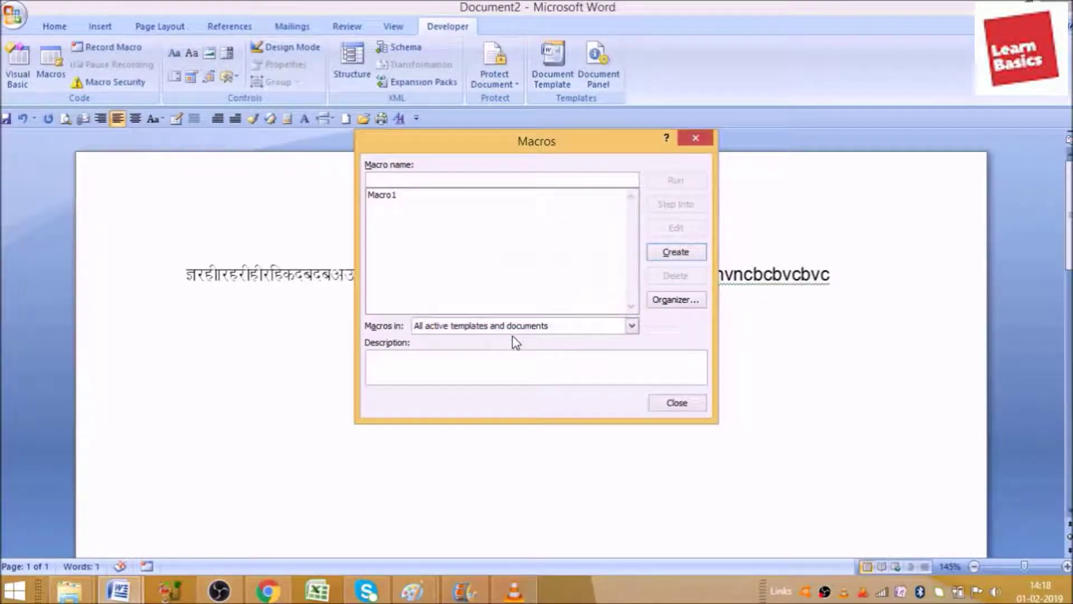
# Step: Delete Macro1 as well and close the Macros dialog
pyautogui.click(434, 197)
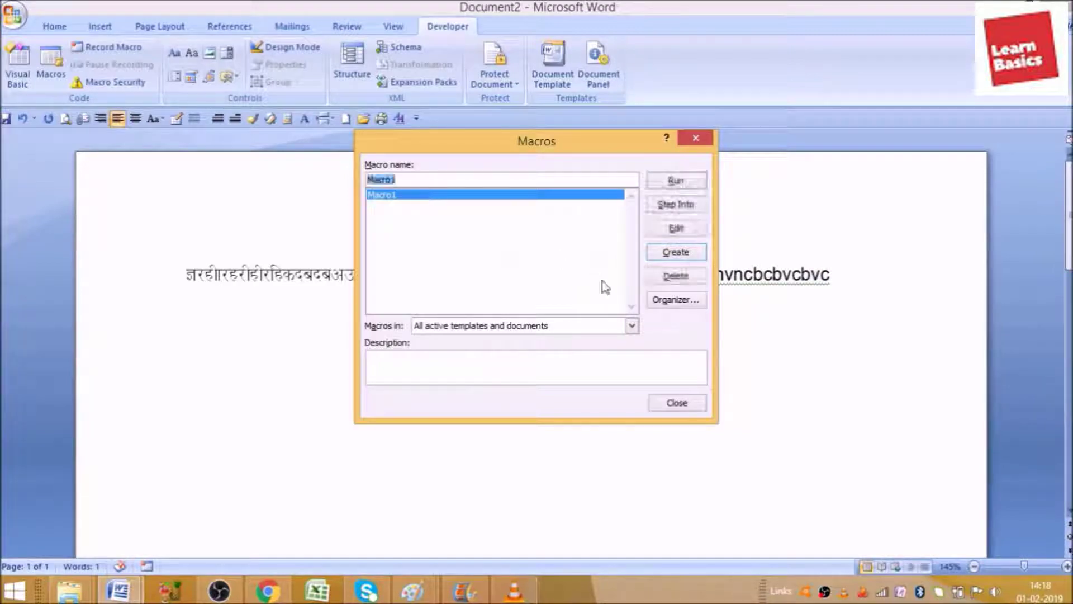
pyautogui.click(665, 277)
pyautogui.click(510, 334)
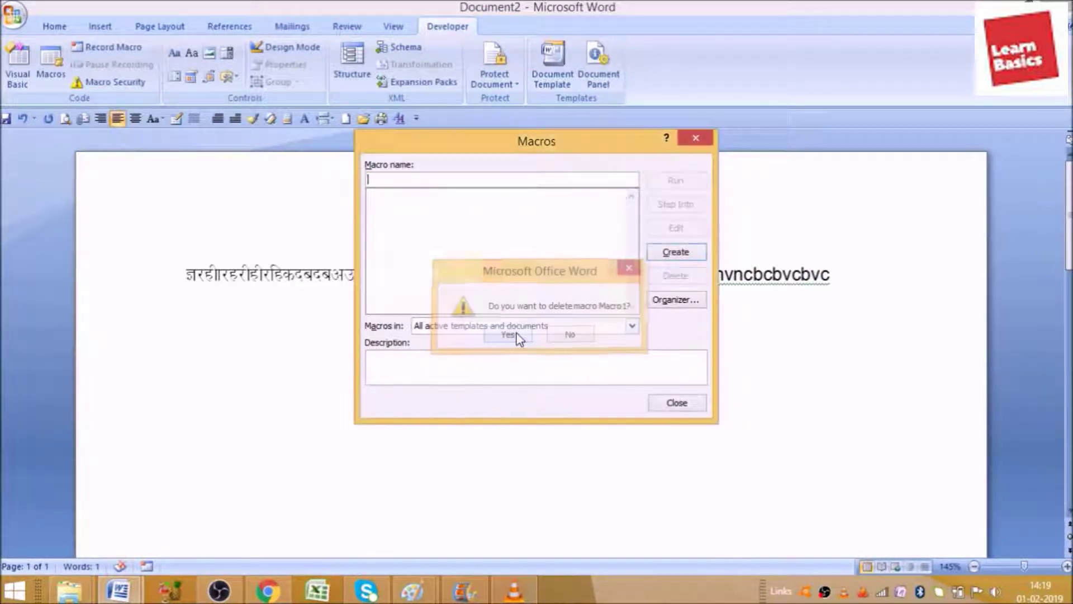
pyautogui.click(681, 406)
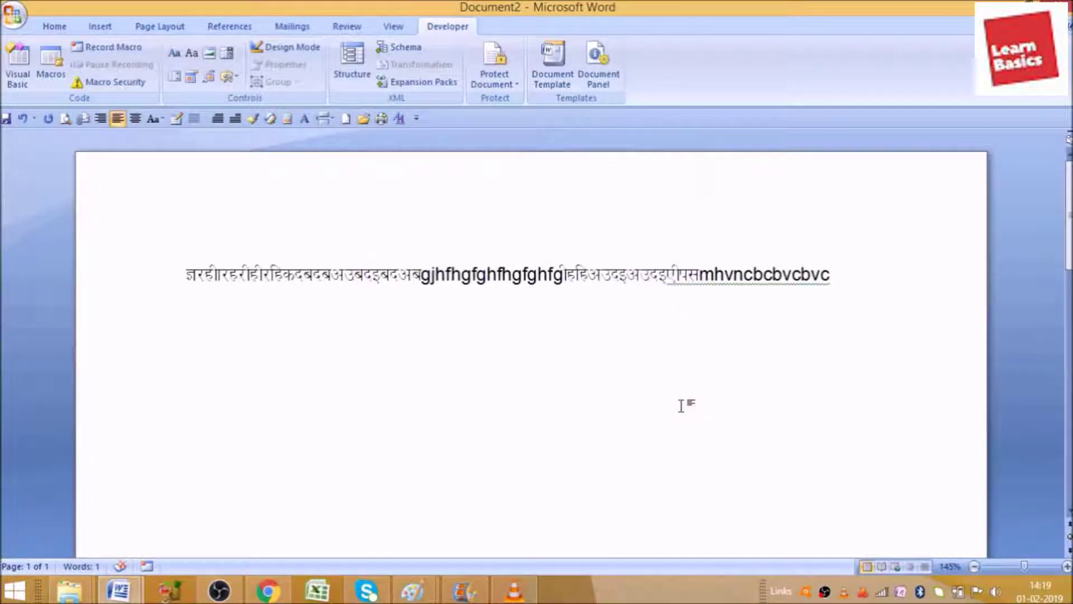